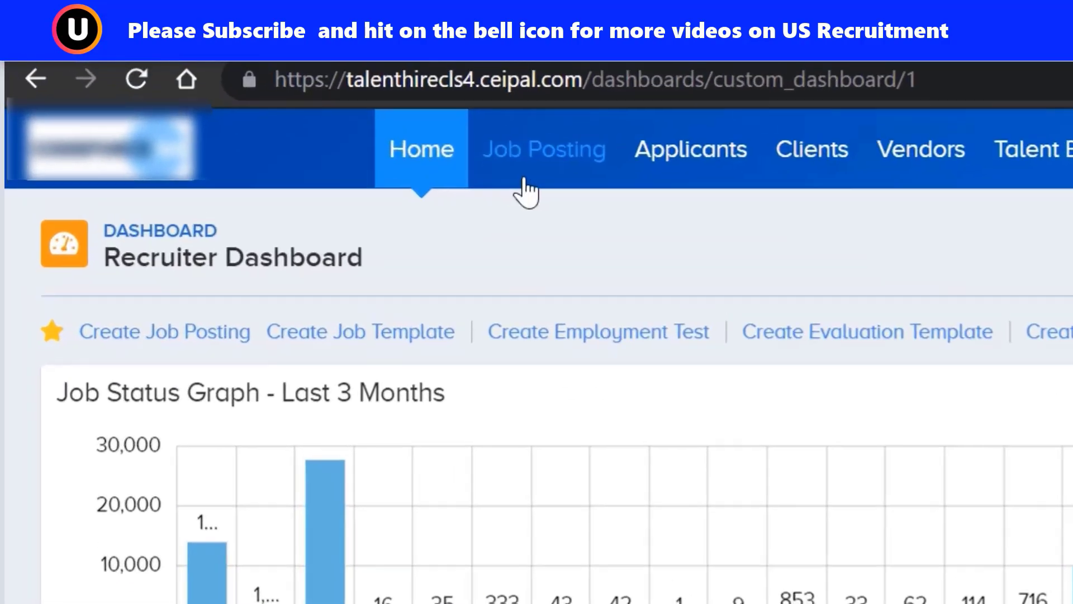
Step: Search the job postings for job code JPC - 55848, the Avanade Application Developer role
left_click(571, 178)
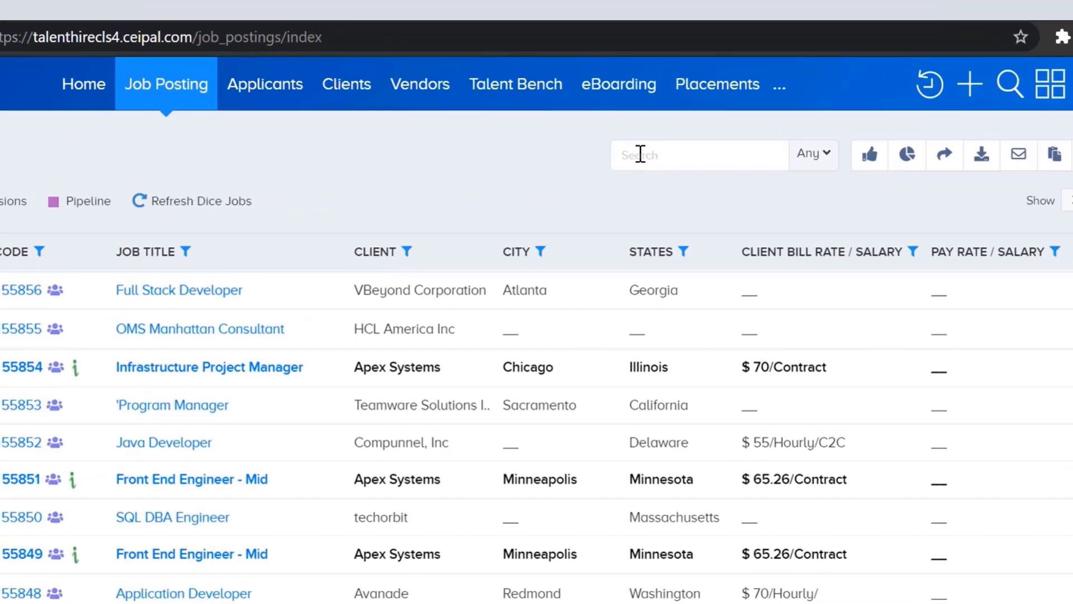
right_click(667, 134)
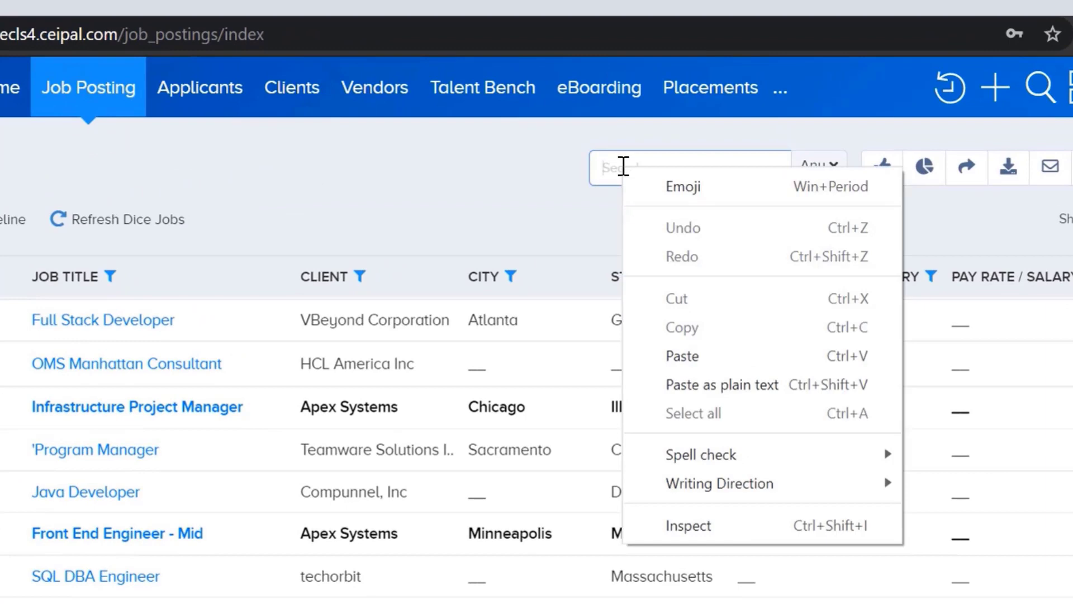
left_click(657, 355)
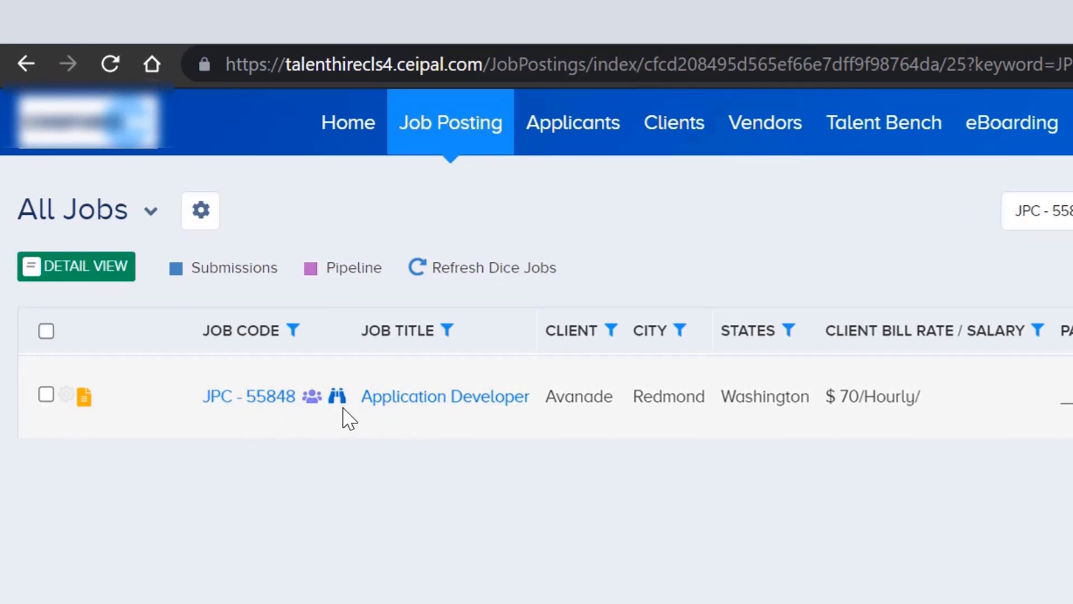
Step: Open job JPC - 55848 and start submitting an applicant to it
left_click(235, 396)
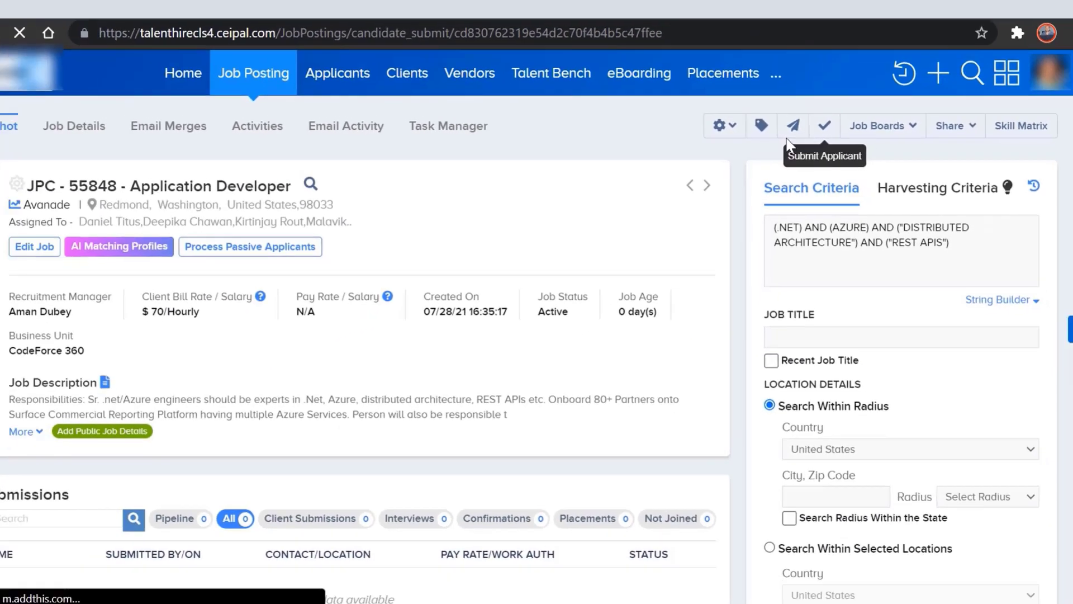
left_click(837, 125)
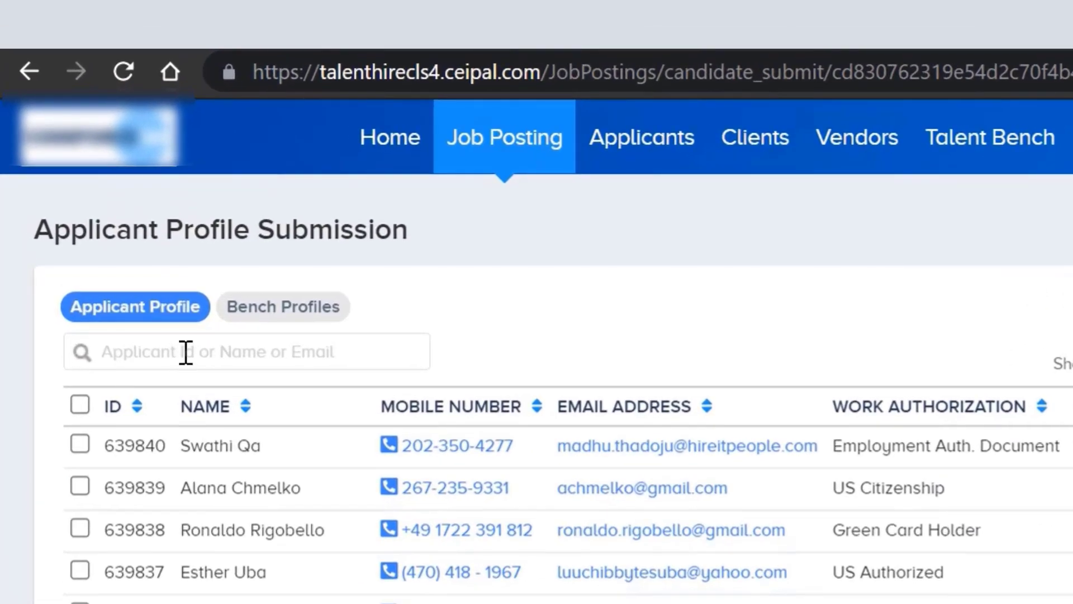
Step: Search applicants by the candidate's e-mail and check the single matching profile
left_click(122, 232)
right_click(186, 352)
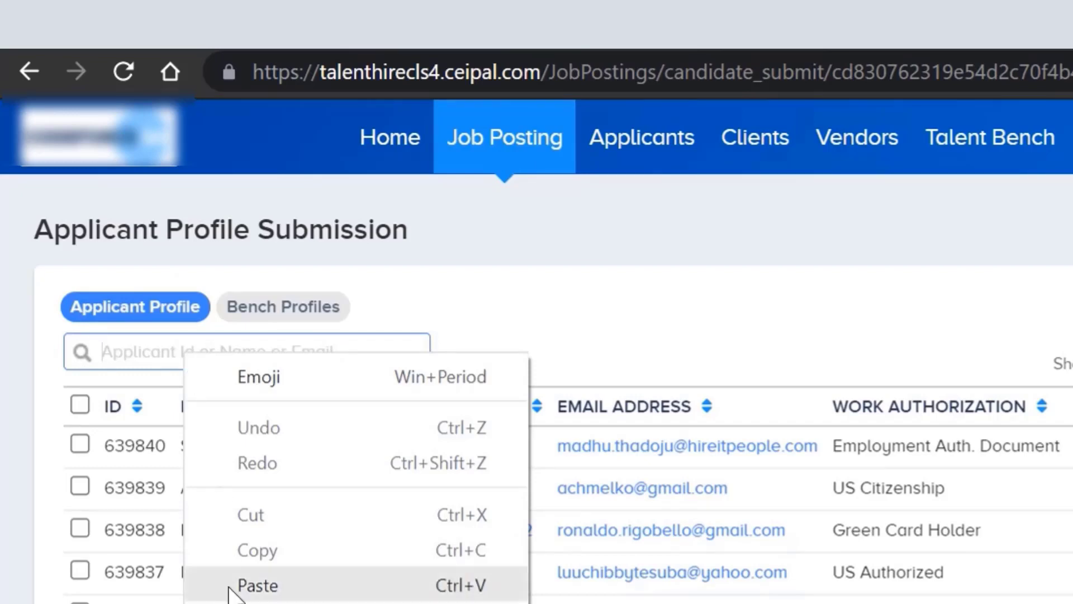
left_click(246, 585)
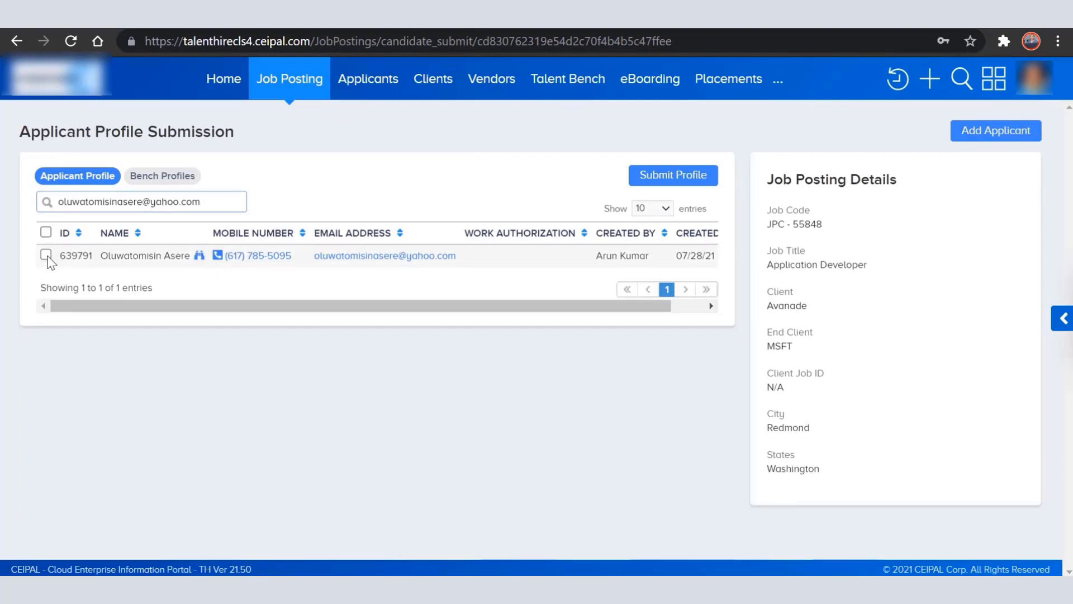
left_click(46, 255)
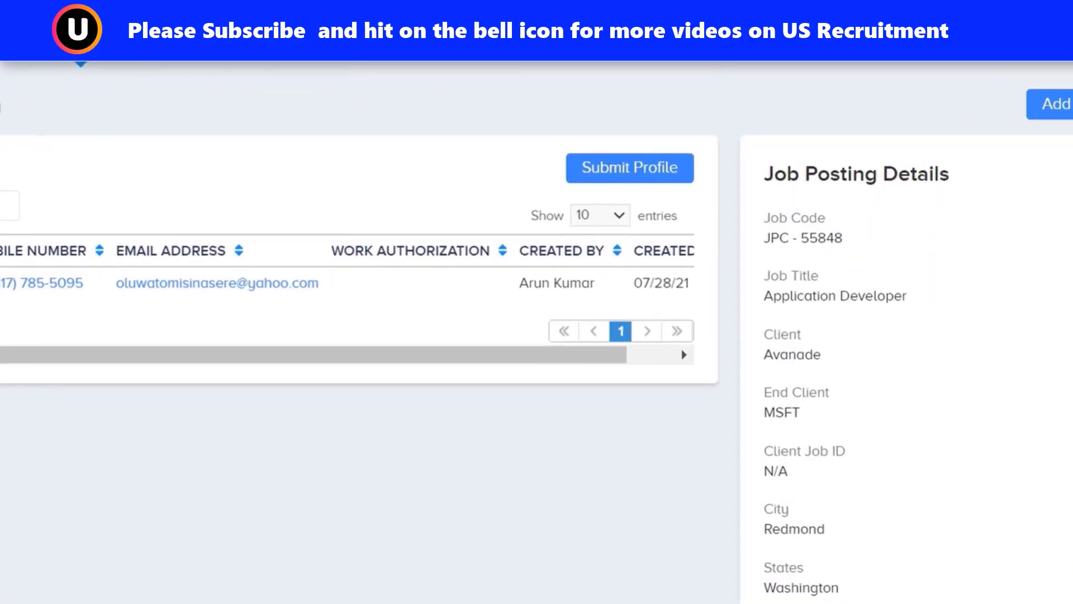
Step: Open the checked applicant's submission form down to Available Documents and Submission Details
left_click(572, 171)
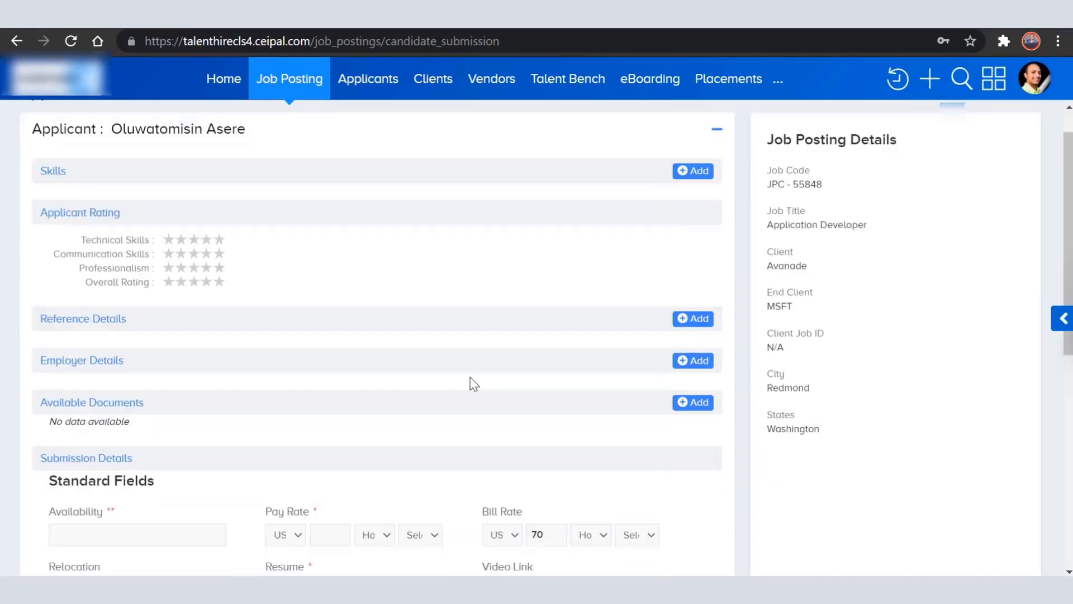
scroll(352, 447, "down", 2)
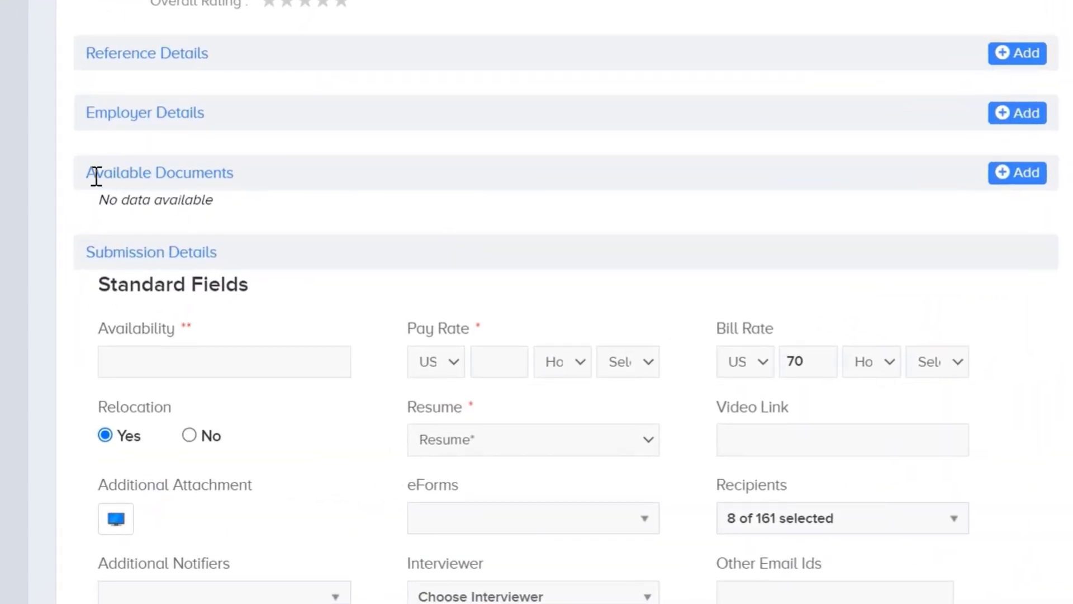
left_click_drag(92, 172, 227, 170)
left_click(237, 170)
triple_click(236, 172)
left_click(178, 177)
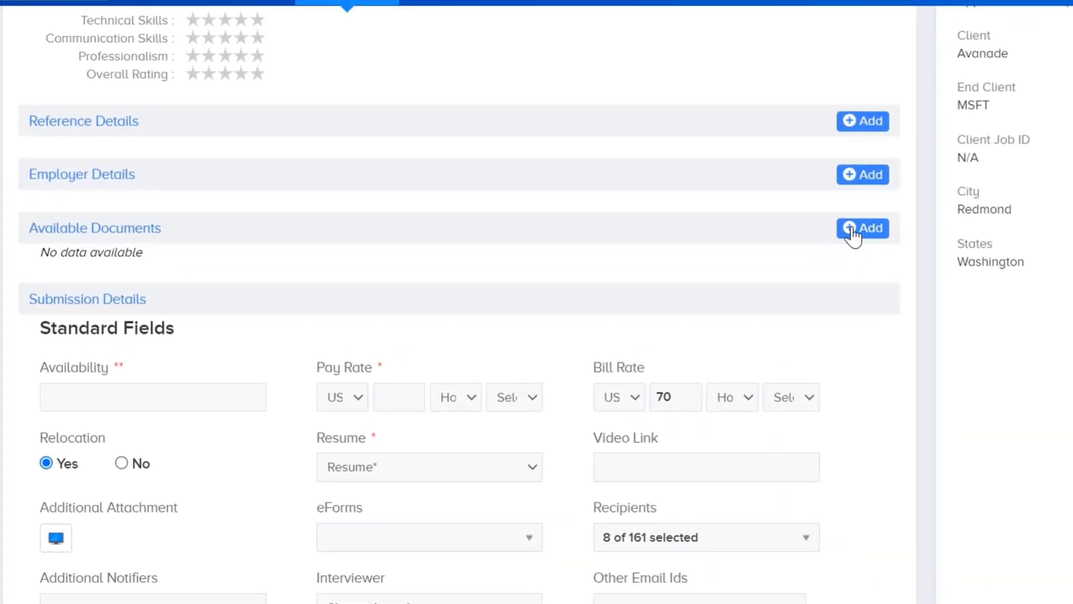
Step: Upload CEIPAL.docx from the local drive as a Work Authorization document
left_click(851, 230)
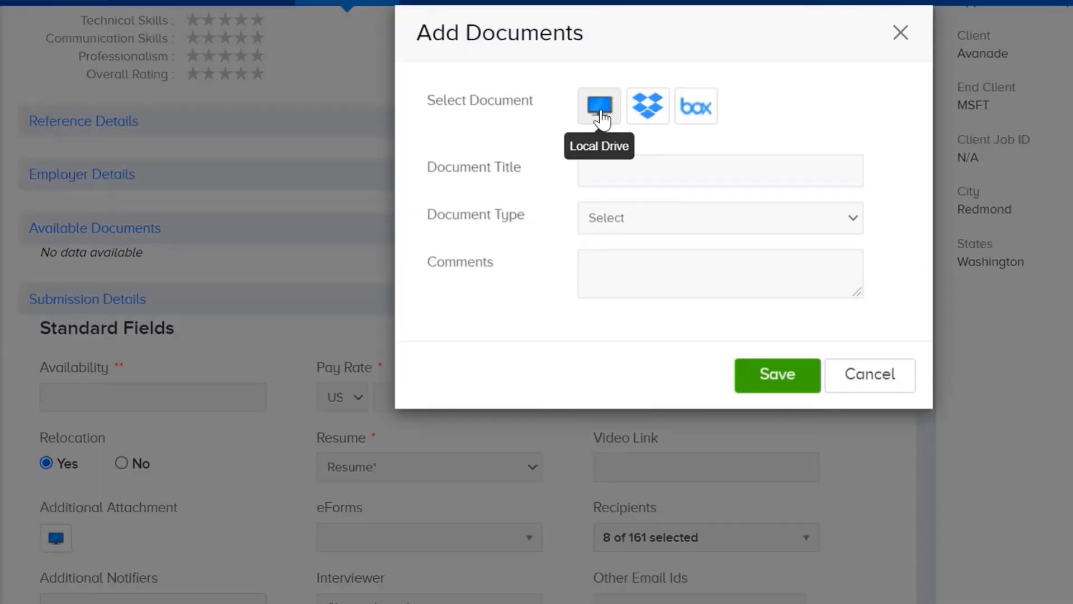
left_click(600, 114)
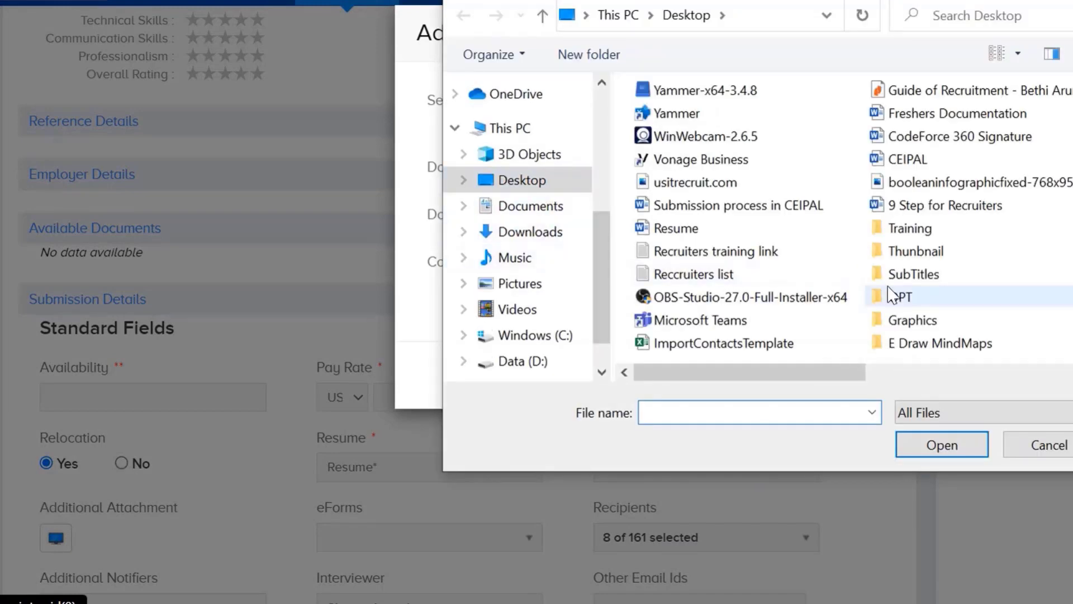
left_click(911, 160)
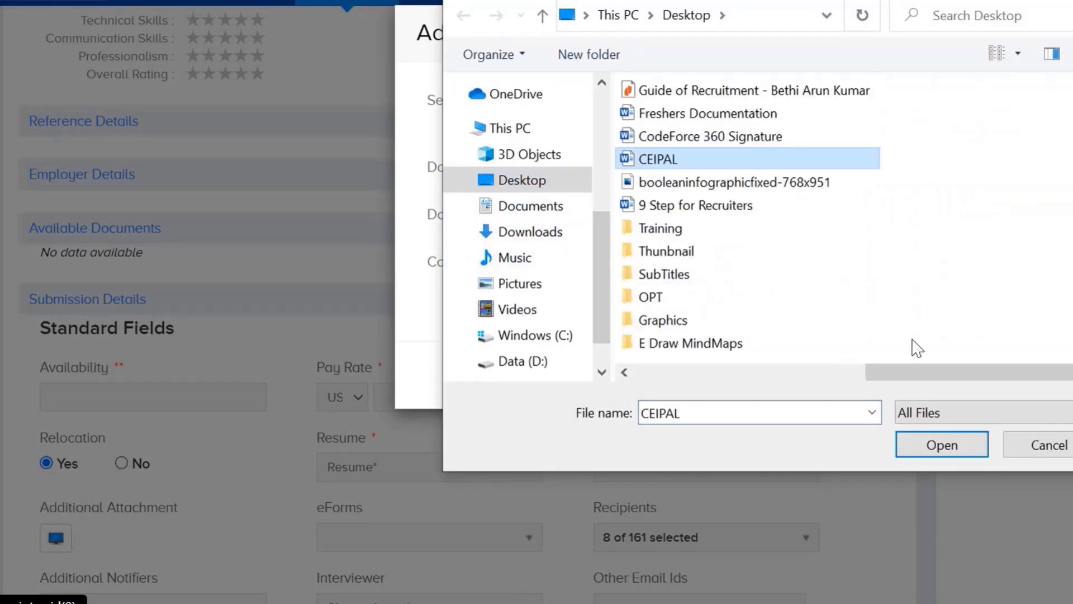
left_click(923, 445)
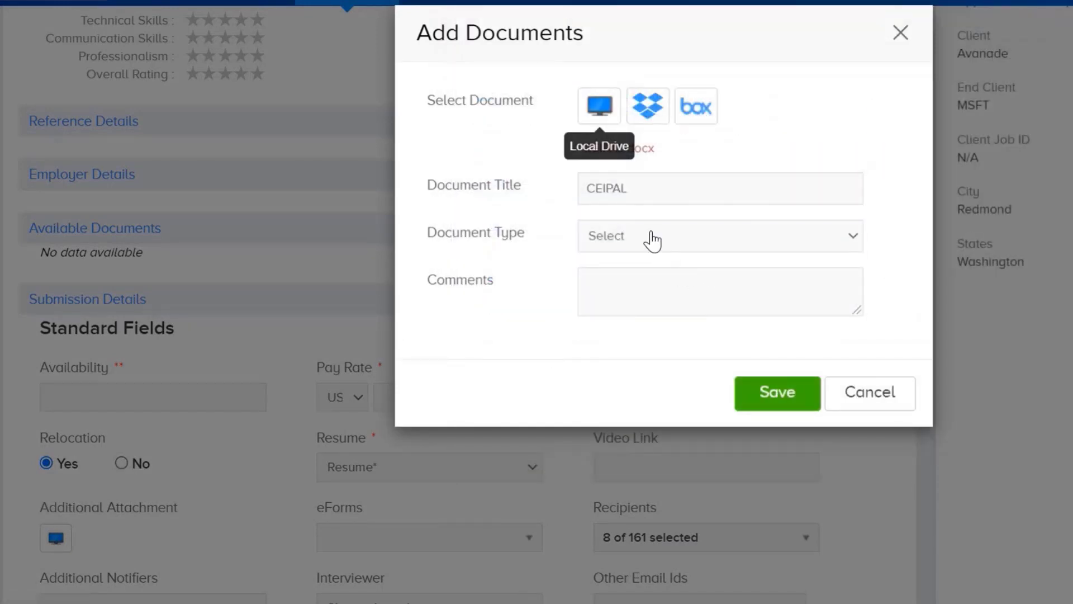
left_click(652, 241)
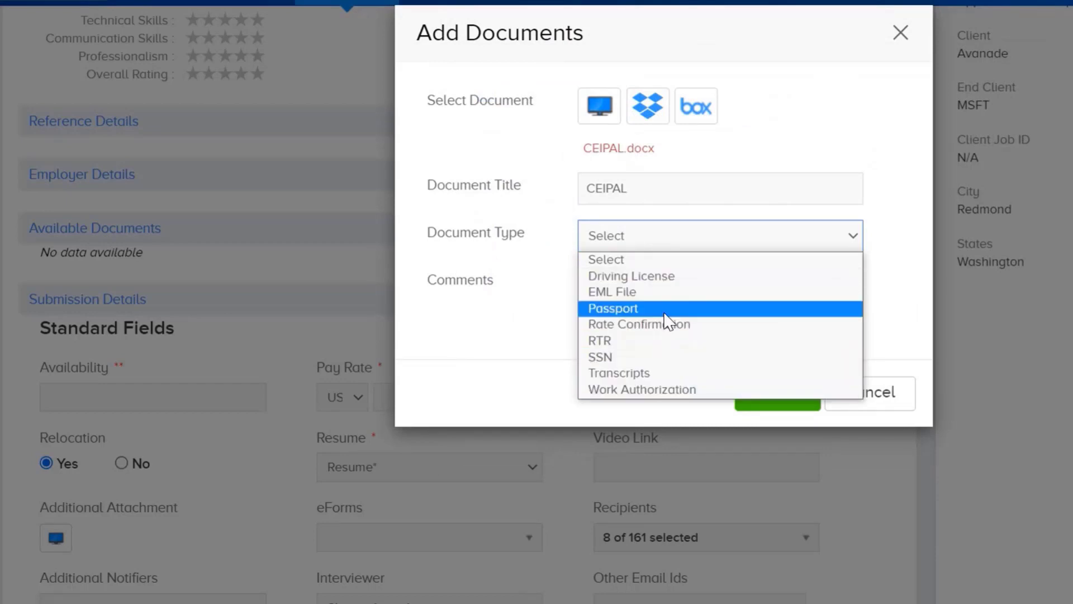
left_click(654, 389)
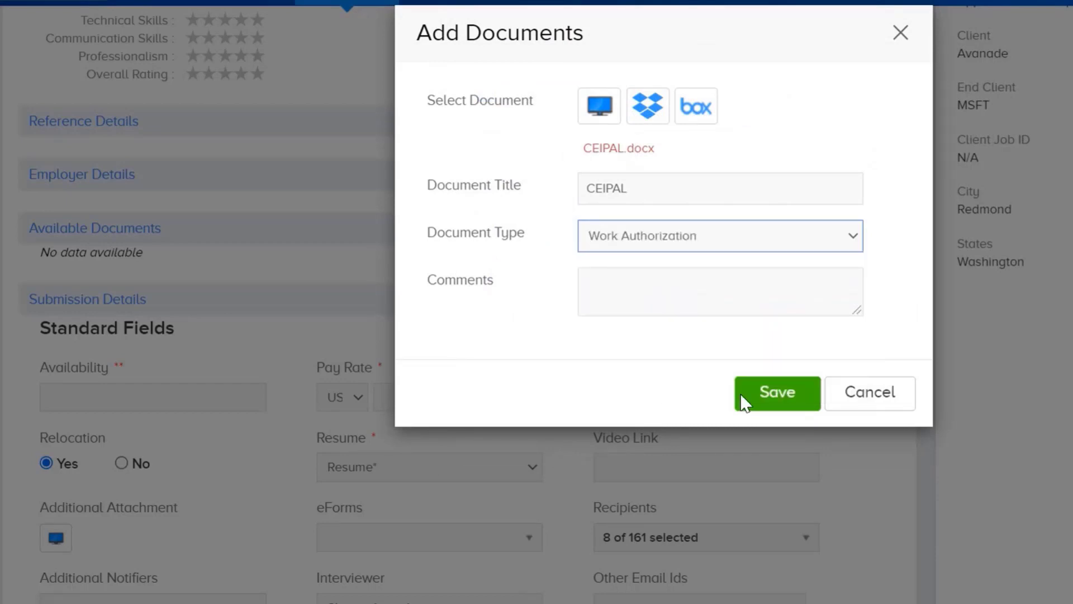
left_click(782, 410)
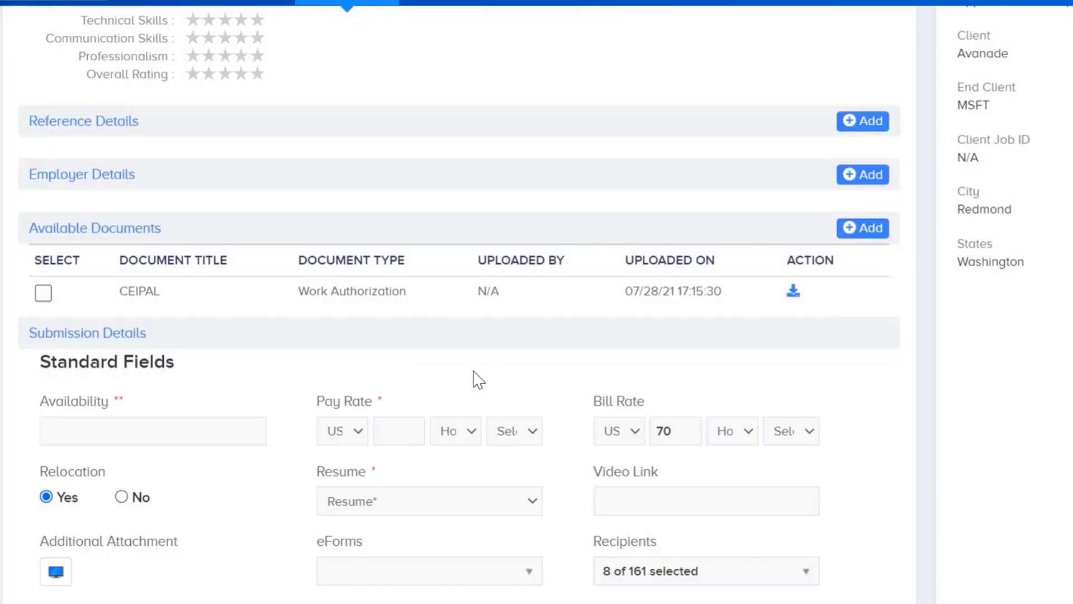
Step: Include the CEIPAL document in the submission and set Availability to 1 week
left_click(43, 293)
scroll(295, 425, "down", 4)
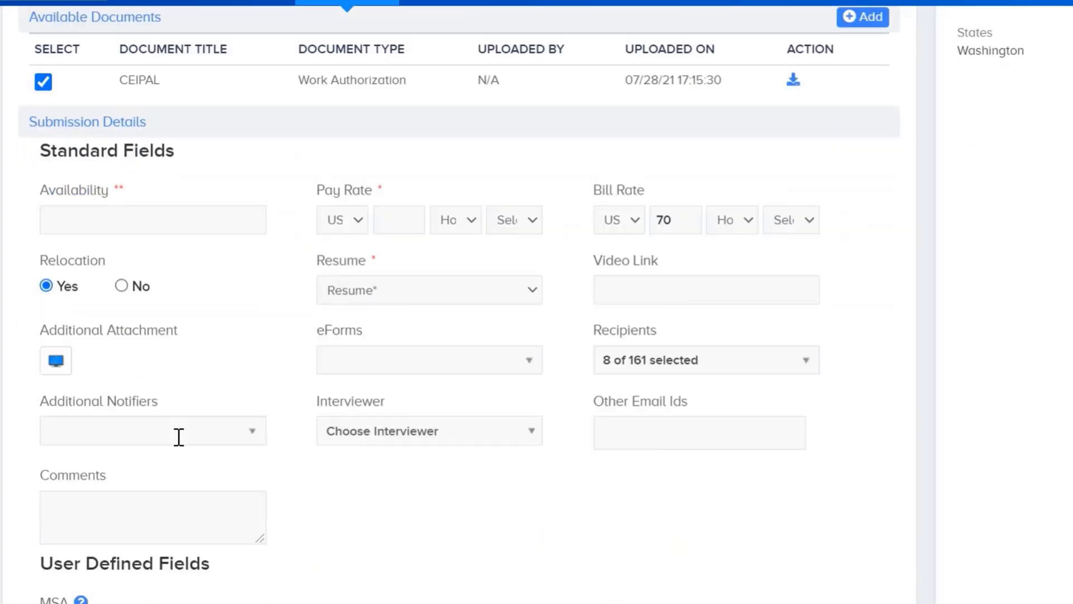
left_click(85, 221)
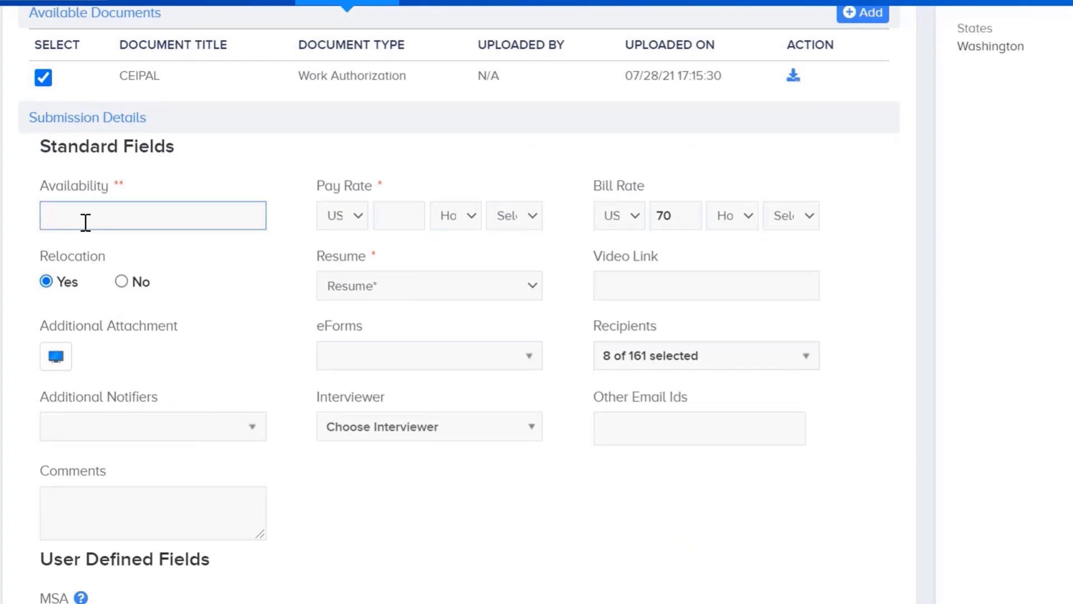
type("1 week")
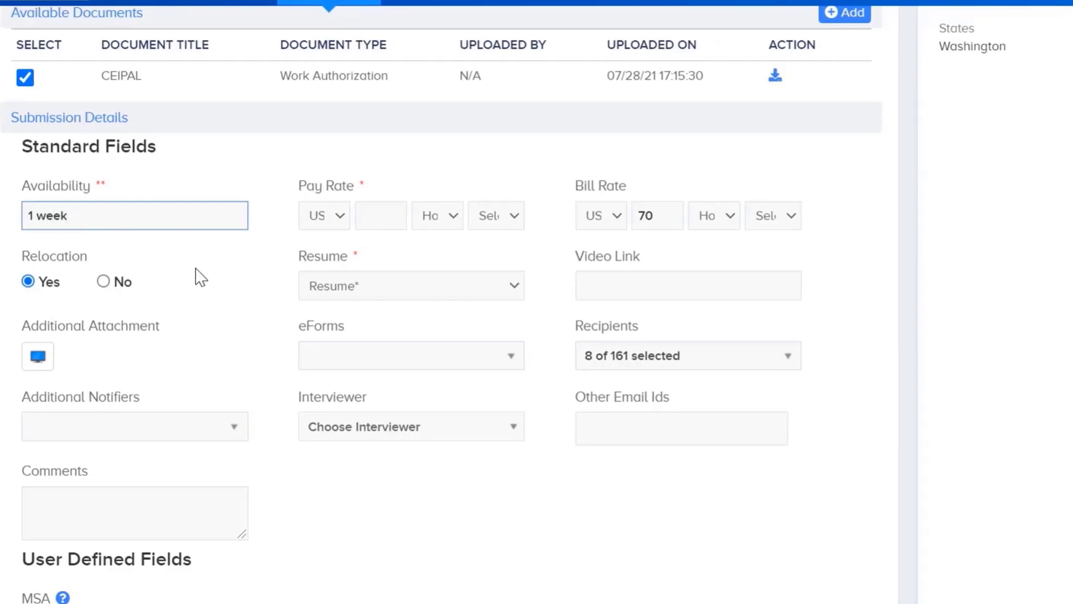
Step: Set the Pay Rate to 60 with C2C as the pay rate type
left_click(196, 276)
left_click(384, 218)
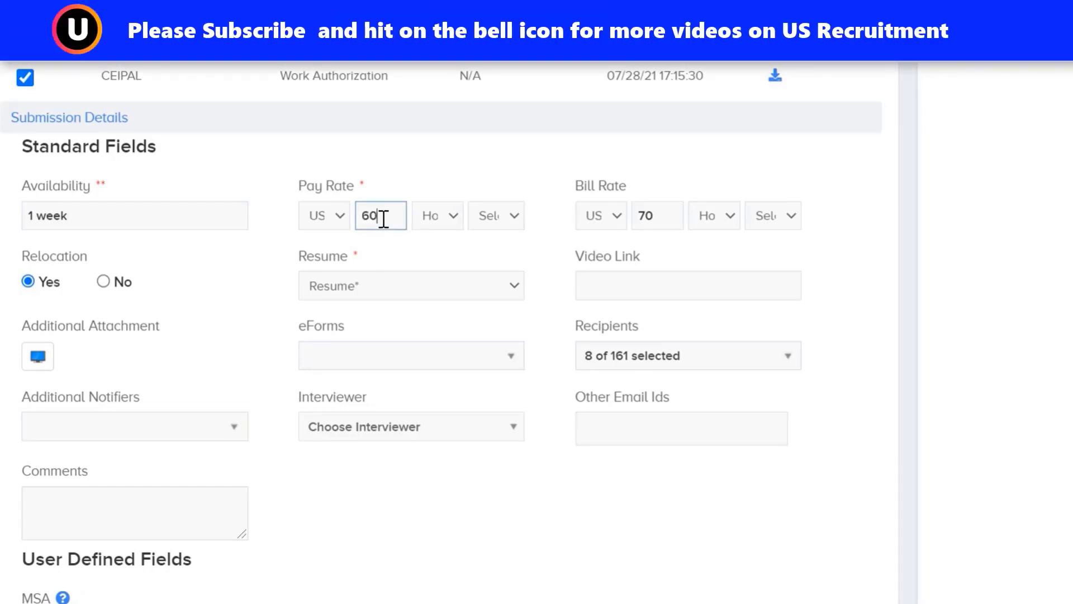
left_click(499, 217)
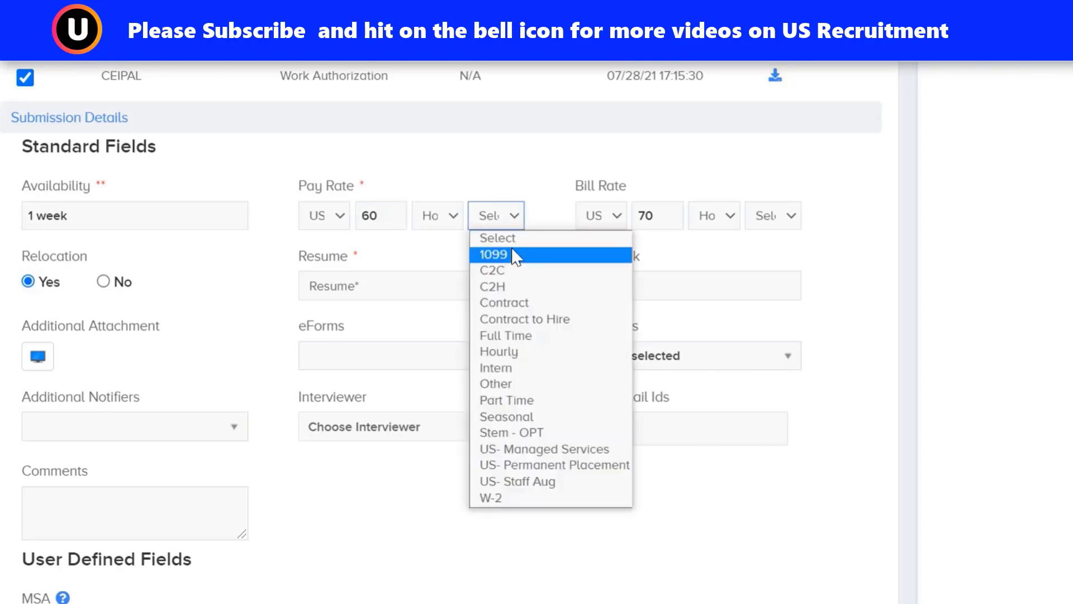
left_click(512, 272)
left_click(854, 294)
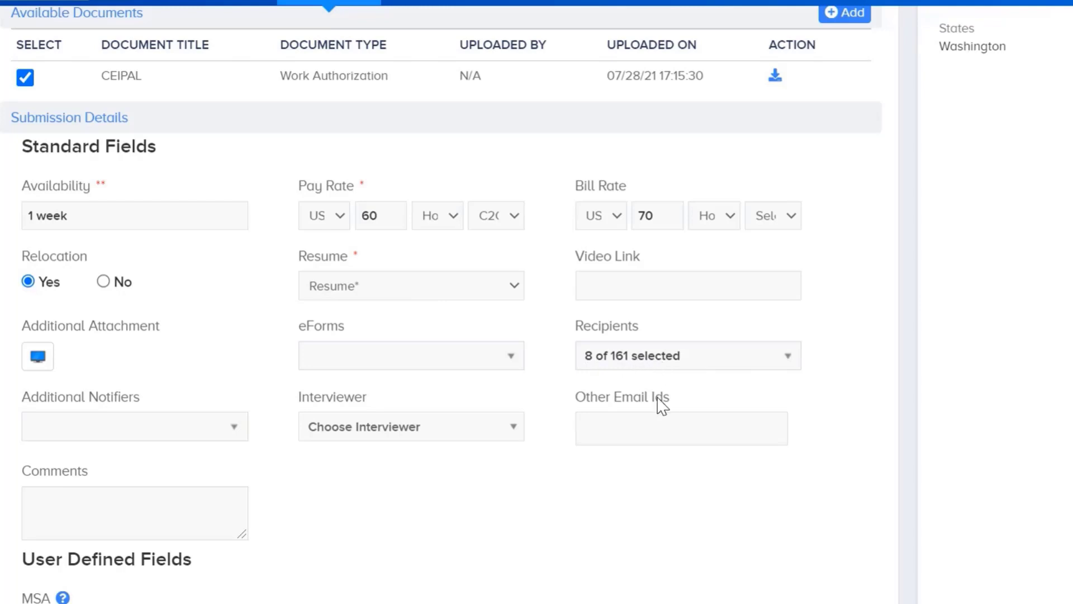
Step: Uncheck every email recipient via [Select all] and save the submission details
left_click(650, 362)
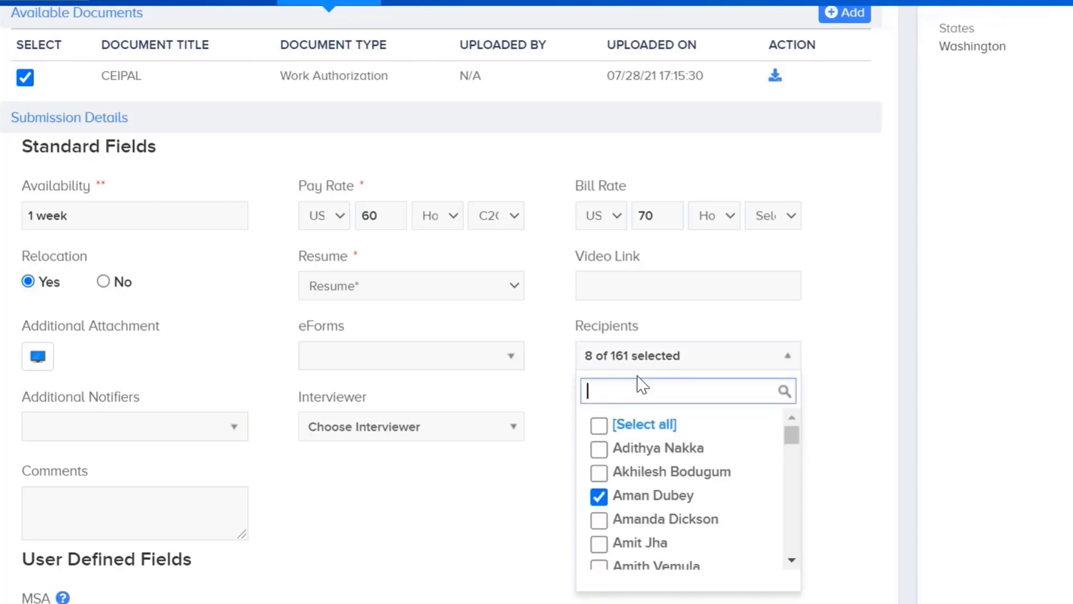
left_click(599, 426)
left_click(599, 426)
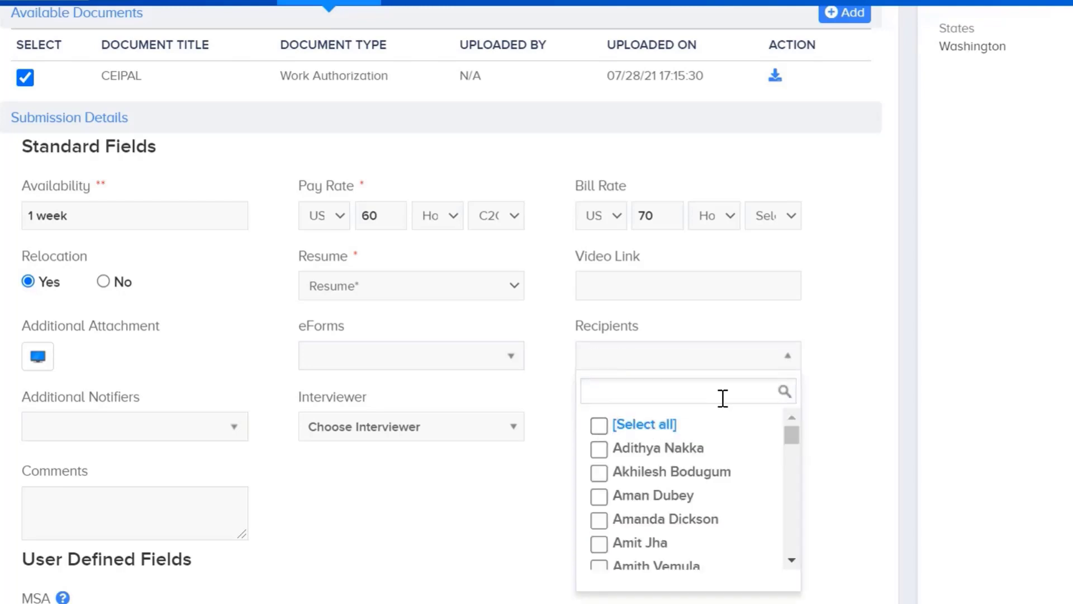
left_click(821, 381)
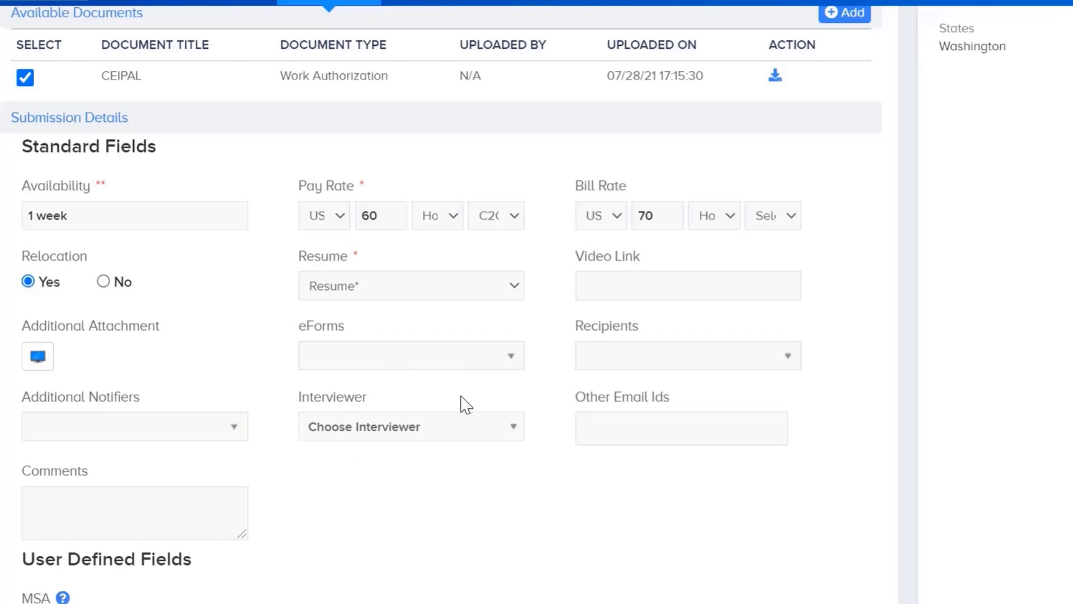
scroll(300, 463, "down", 4)
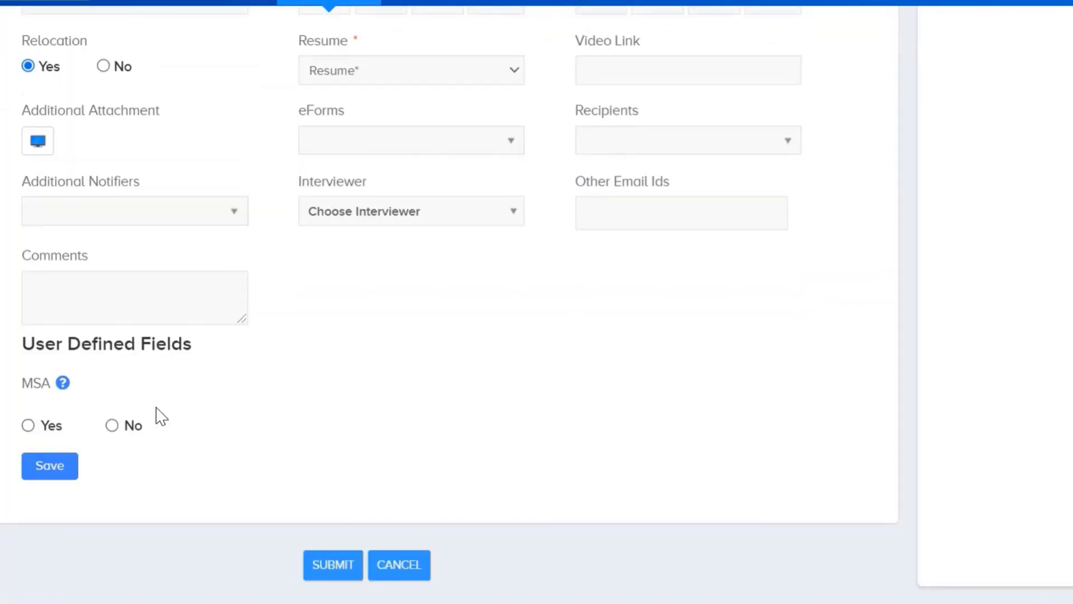
left_click(52, 471)
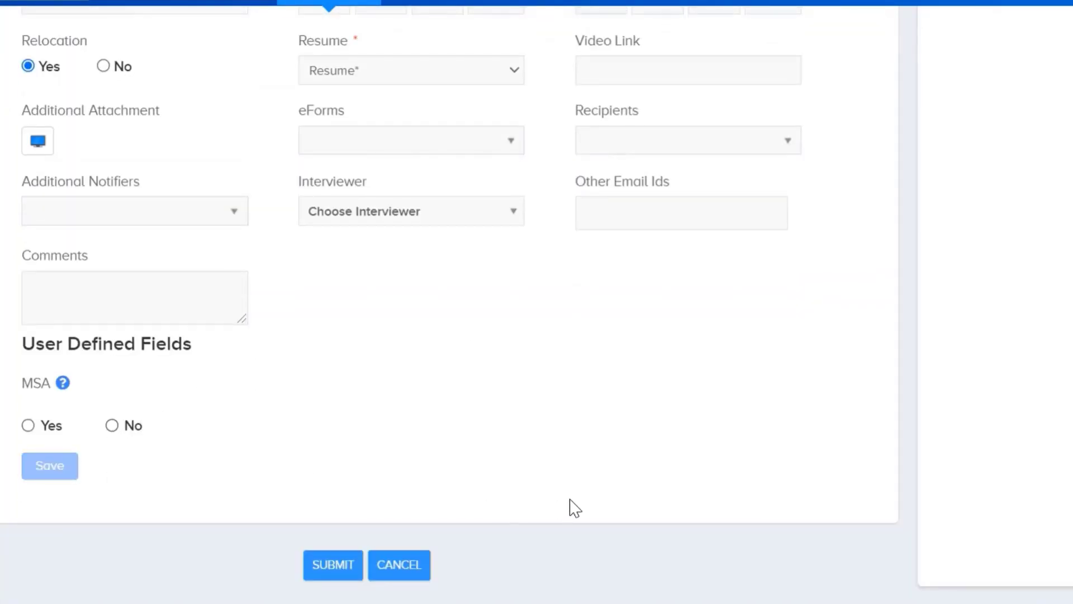
scroll(572, 503, "down", 4)
scroll(572, 498, "down", 3)
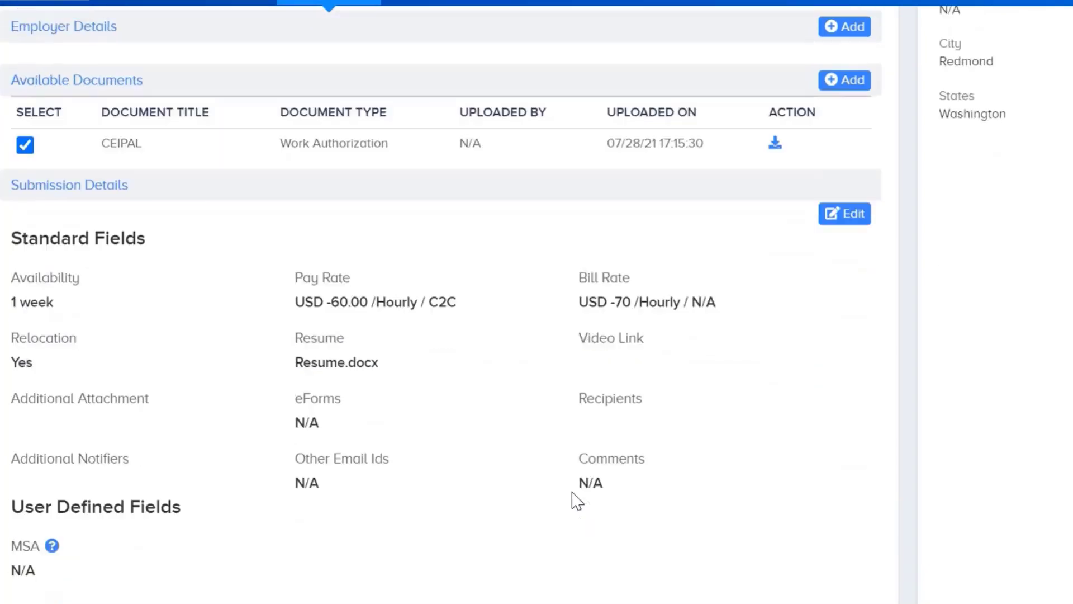
Step: Submit the applicant, then review the Email Preview's subject line and body
left_click(327, 554)
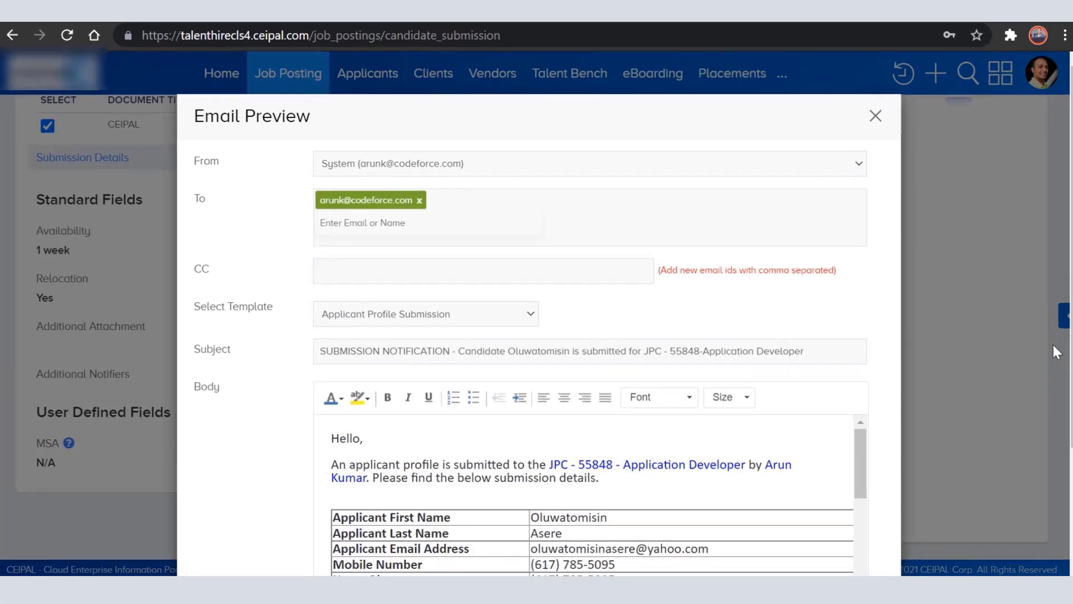
scroll(559, 302, "down", 2)
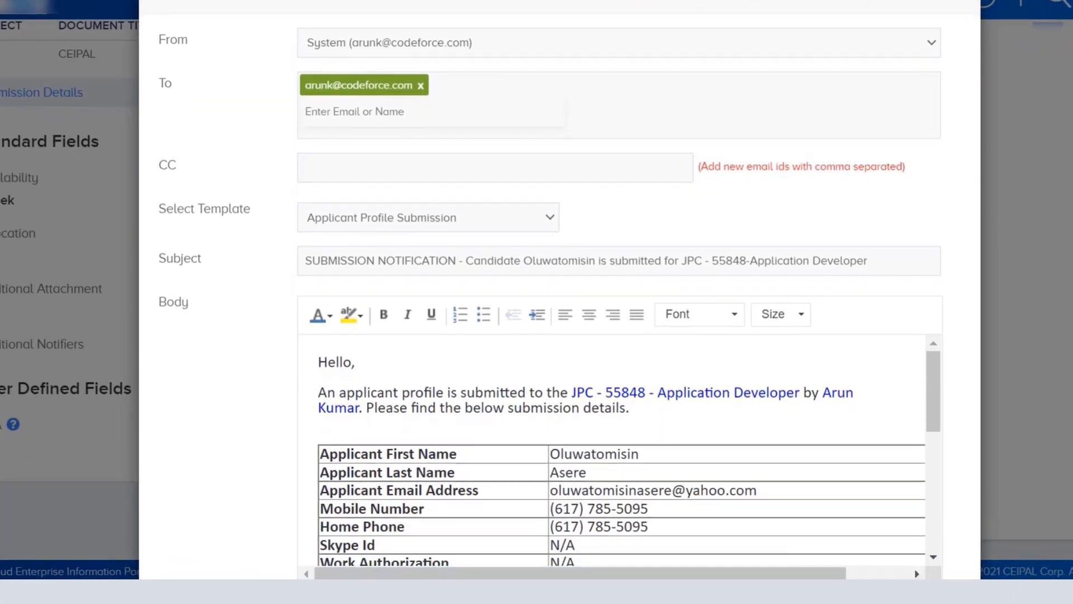
scroll(359, 264, "down", 2)
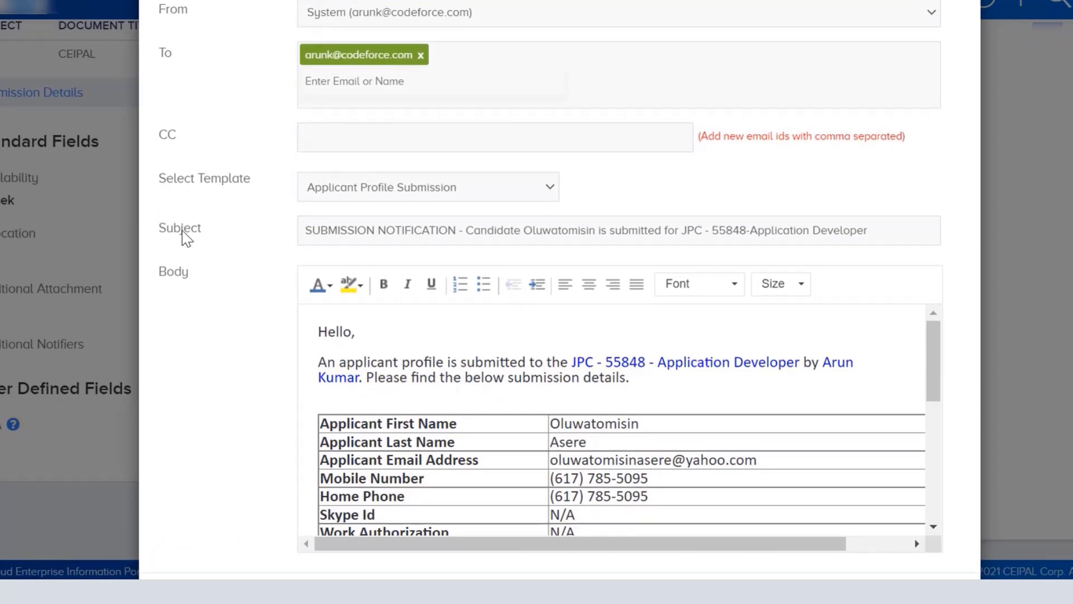
left_click_drag(902, 228, 307, 232)
left_click(428, 232)
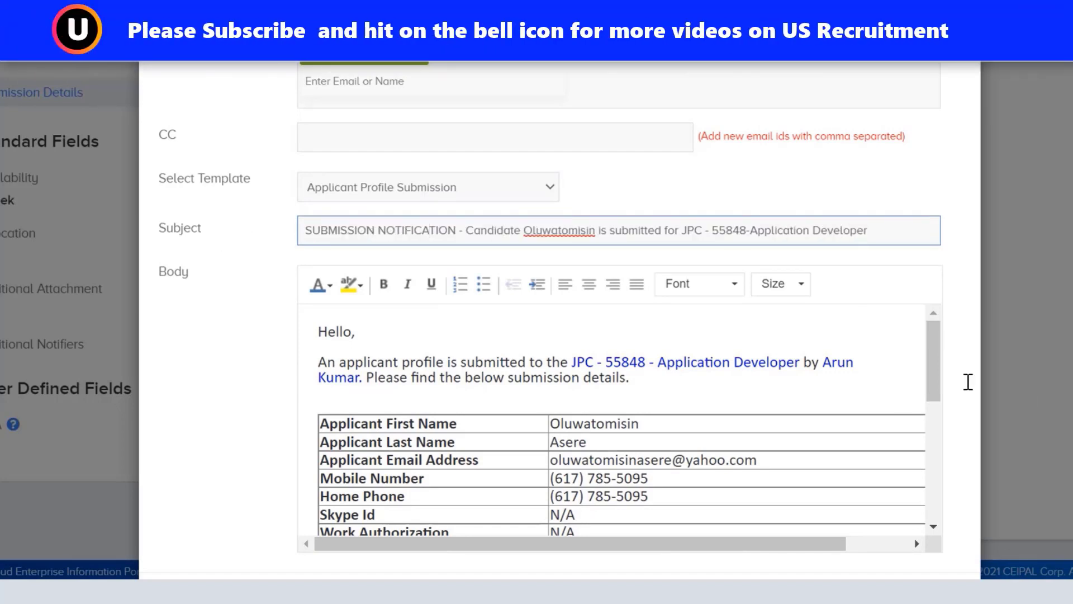
scroll(782, 363, "down", 2)
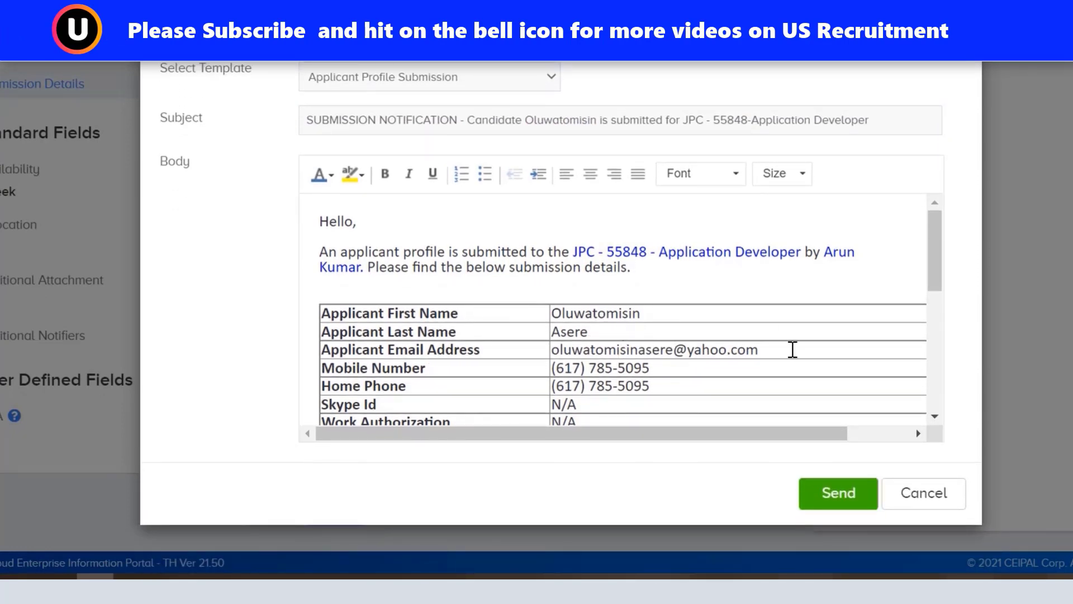
scroll(793, 367, "down", 3)
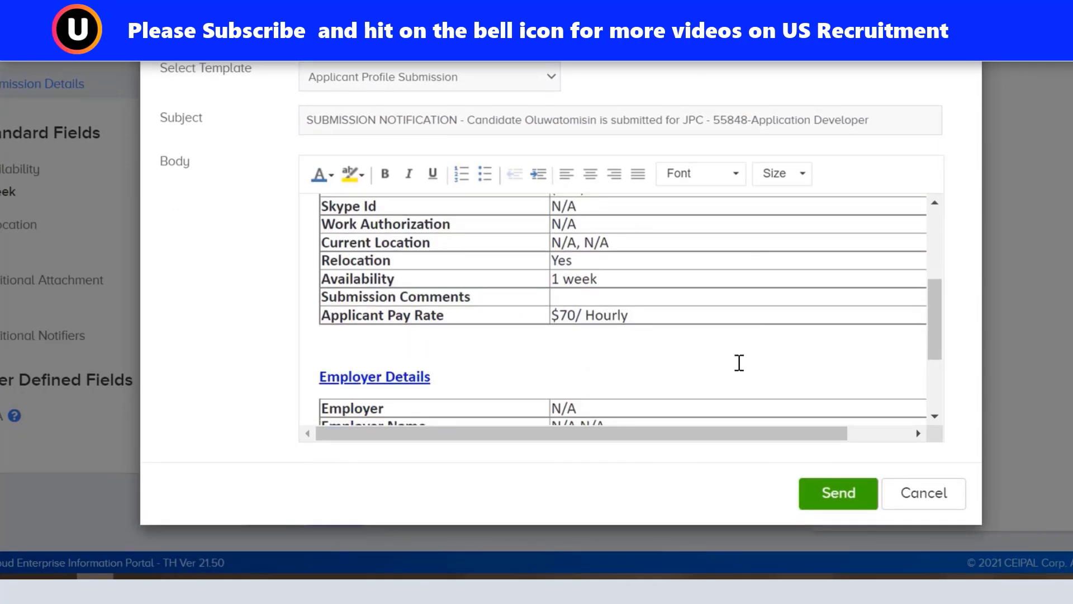
scroll(738, 362, "down", 3)
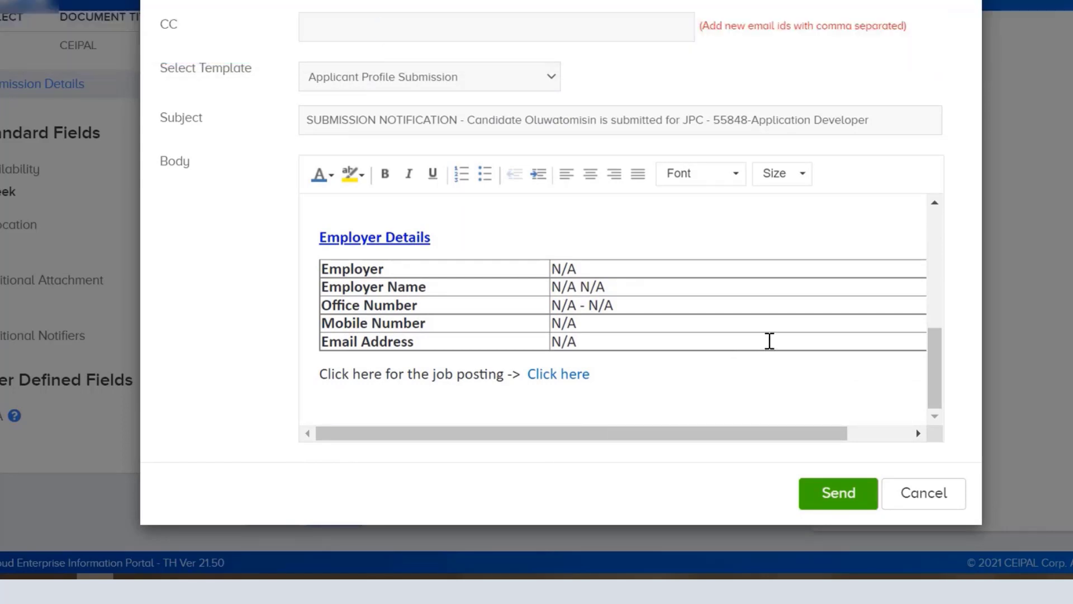
scroll(769, 341, "up", 6)
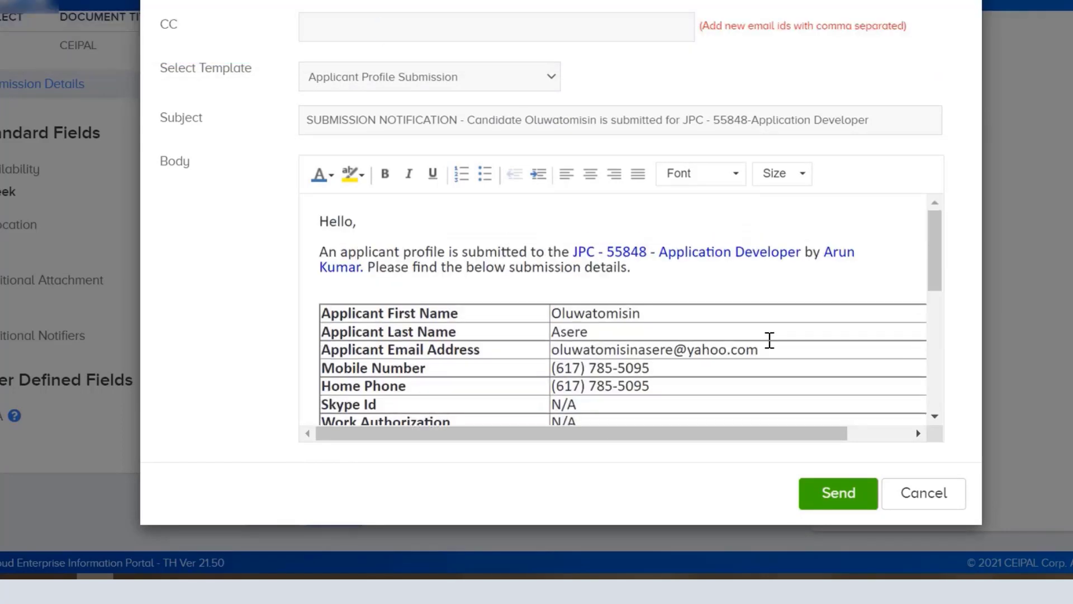